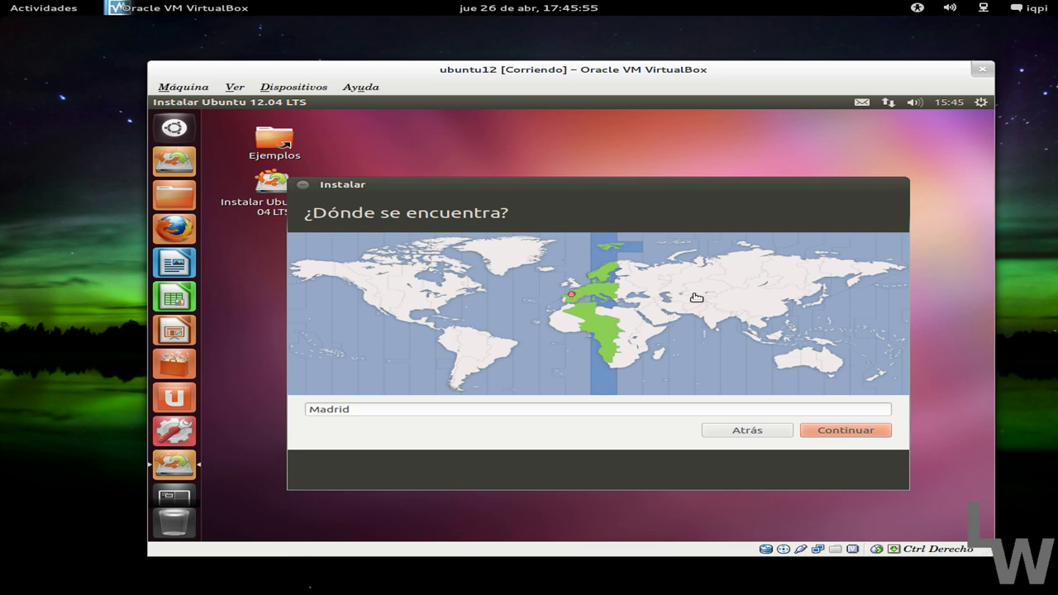
Accept Madrid as the location, then test the Español keyboard layout with "ñ¿¡ á" and accept it
left_click(859, 429)
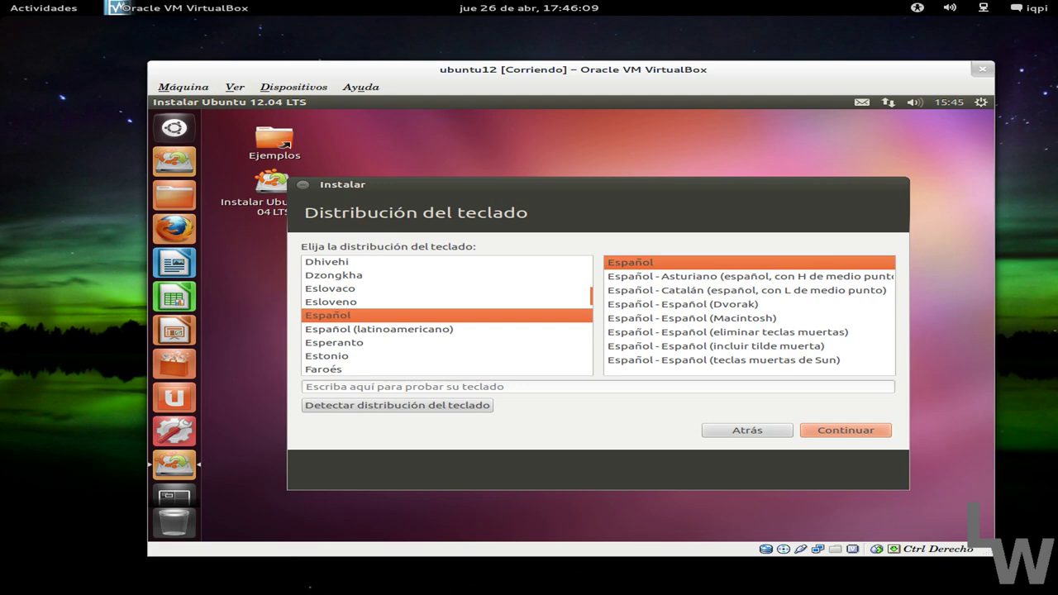
left_click(656, 388)
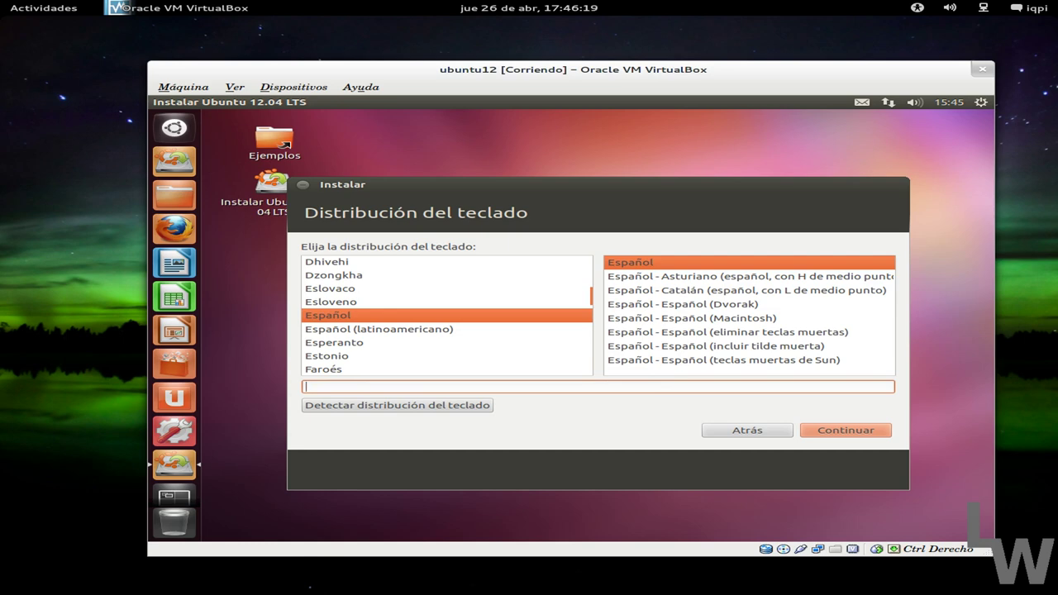
type("ñ¿1")
key("BackSpace")
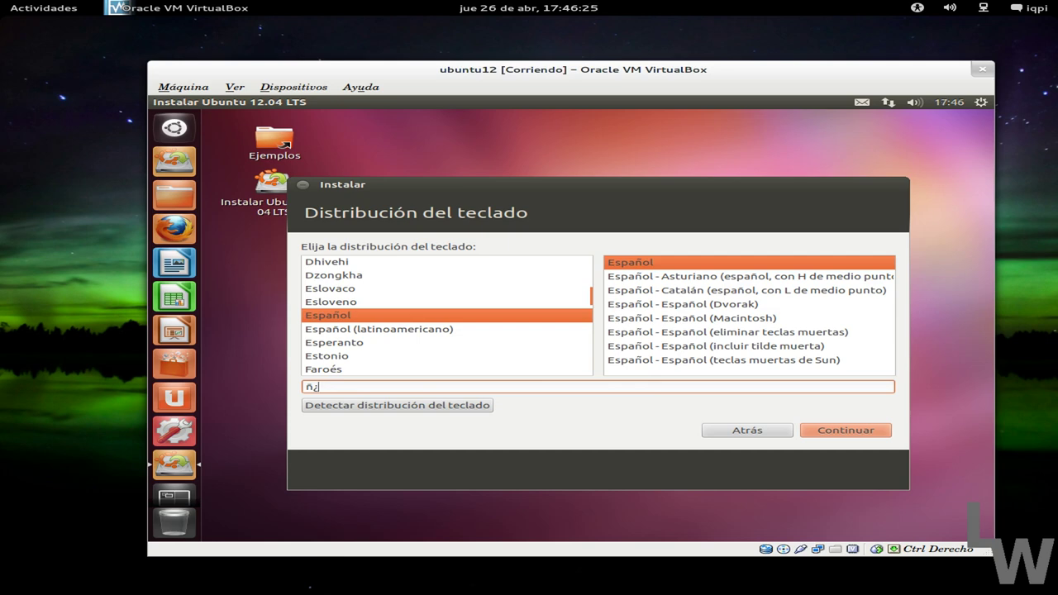
type("¡ á")
left_click(858, 430)
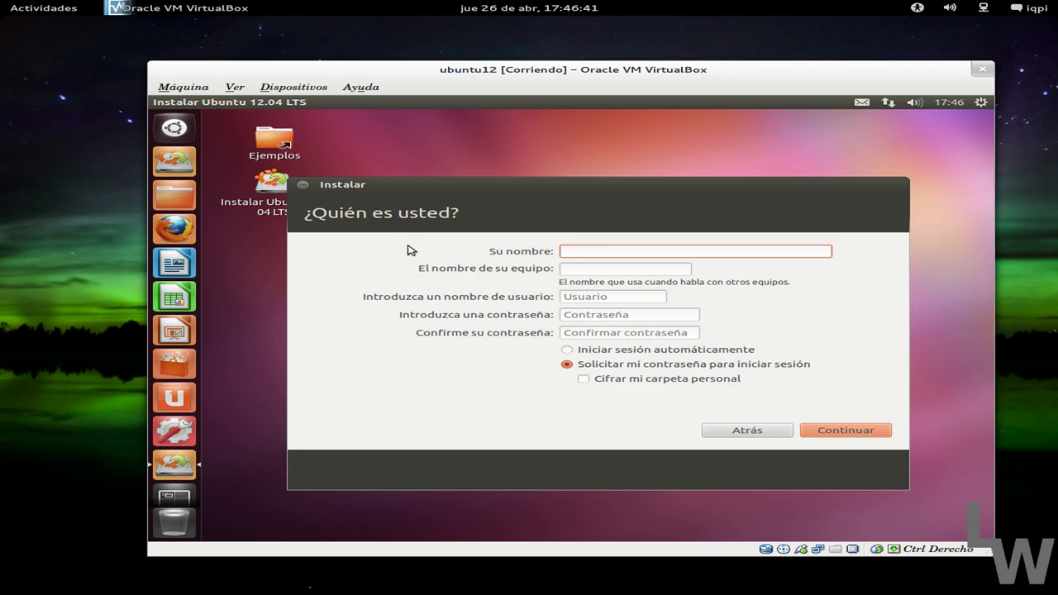
Fill in the user's name and keep the suggested computer name and username
type("iqpi")
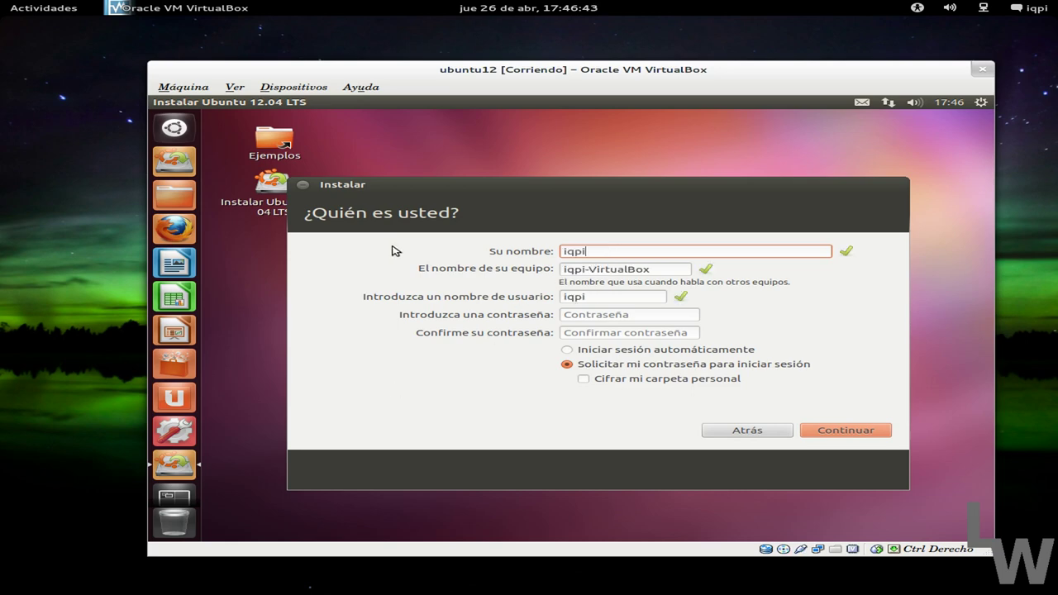
key("Tab")
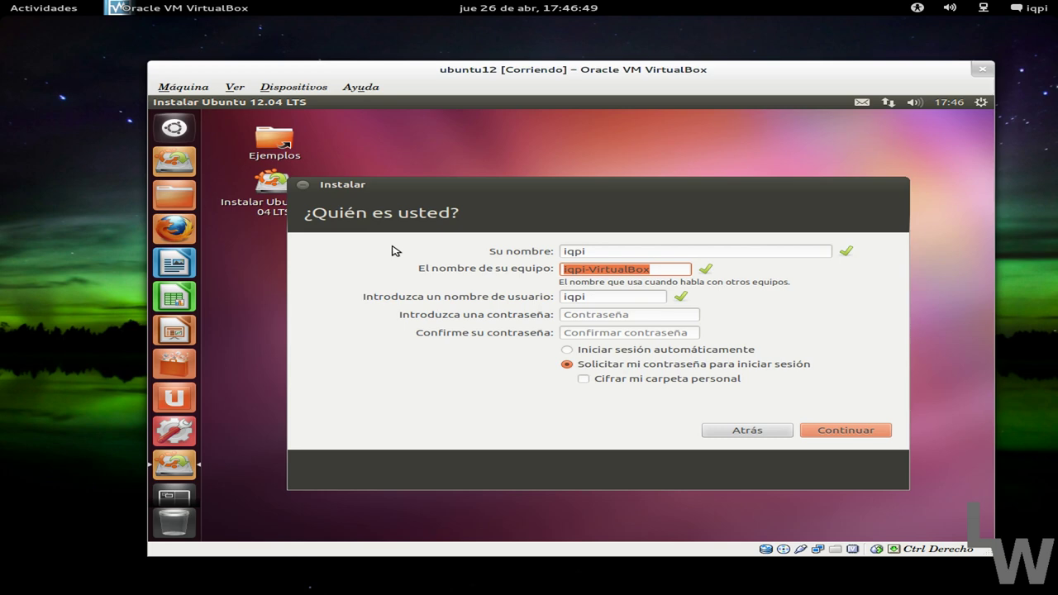
key("Tab")
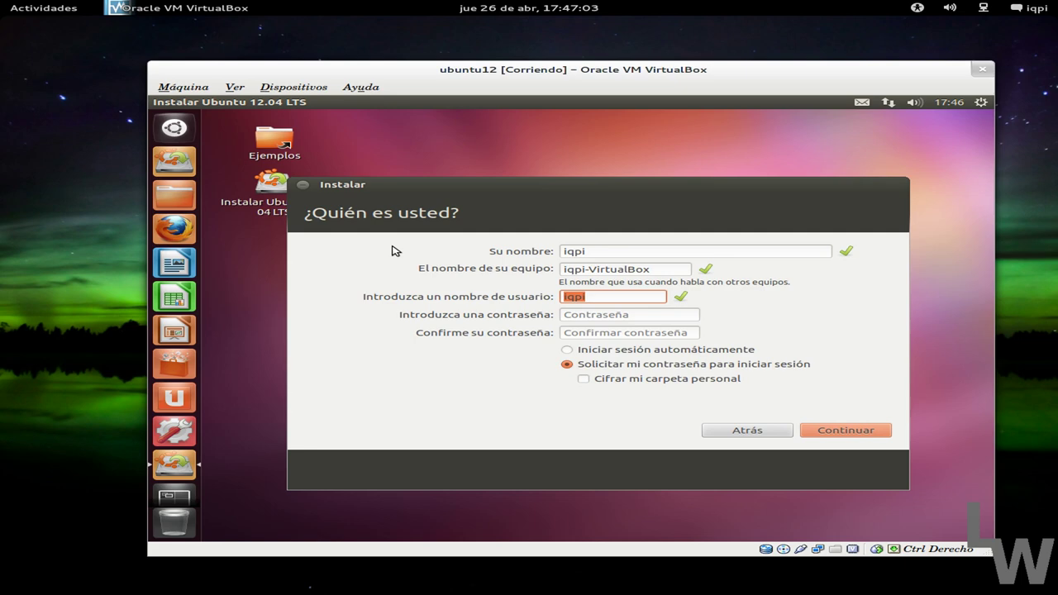
Enter and confirm the account password, keep it required at login, and continue the installation
key("Tab")
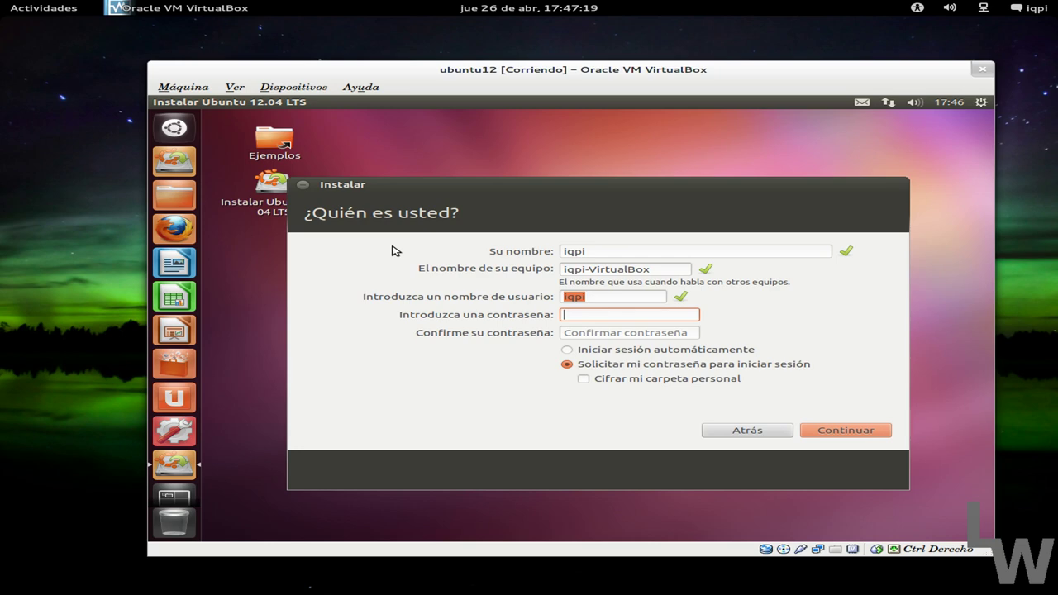
type("*******")
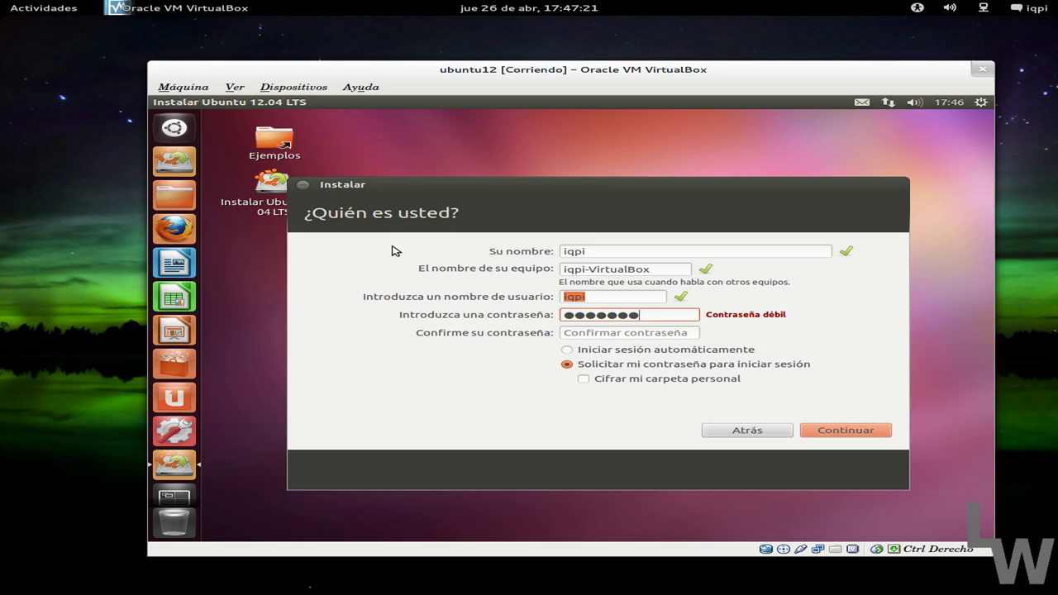
key("Tab")
type("**")
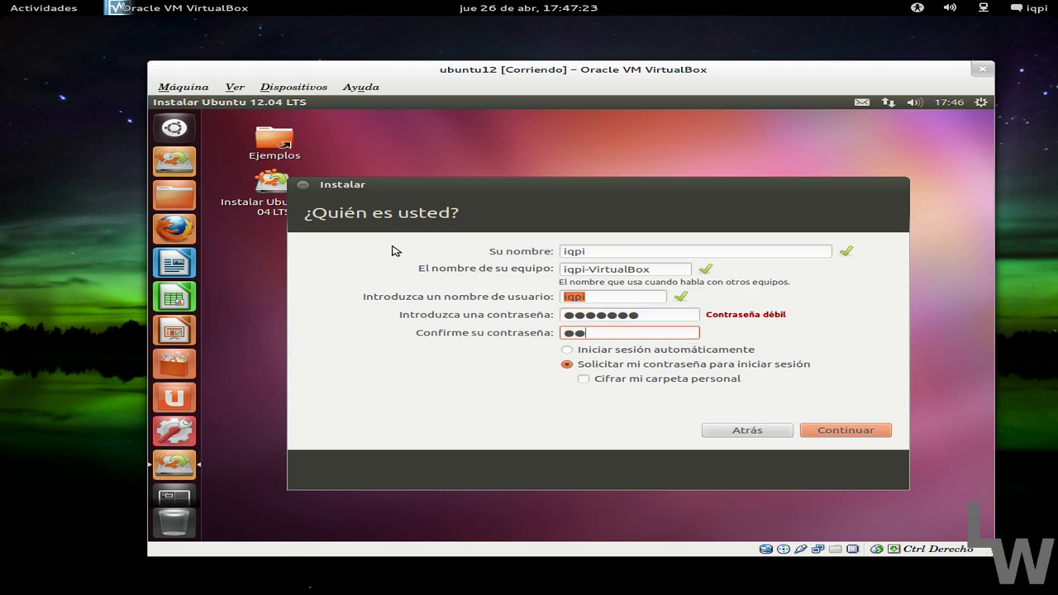
key("BackSpace")
key("BackSpace")
type("*******")
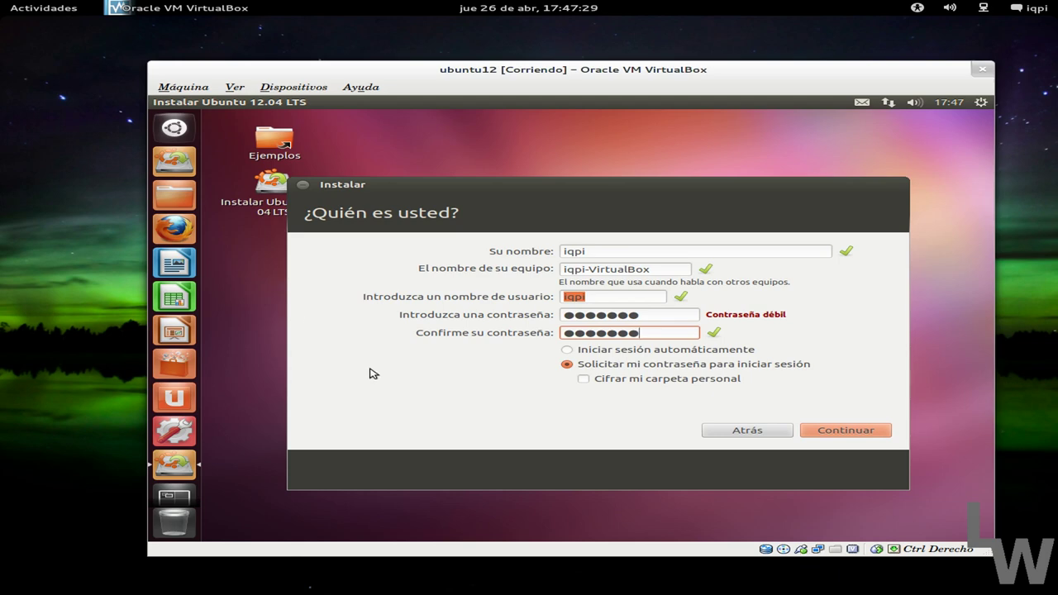
left_click(640, 368)
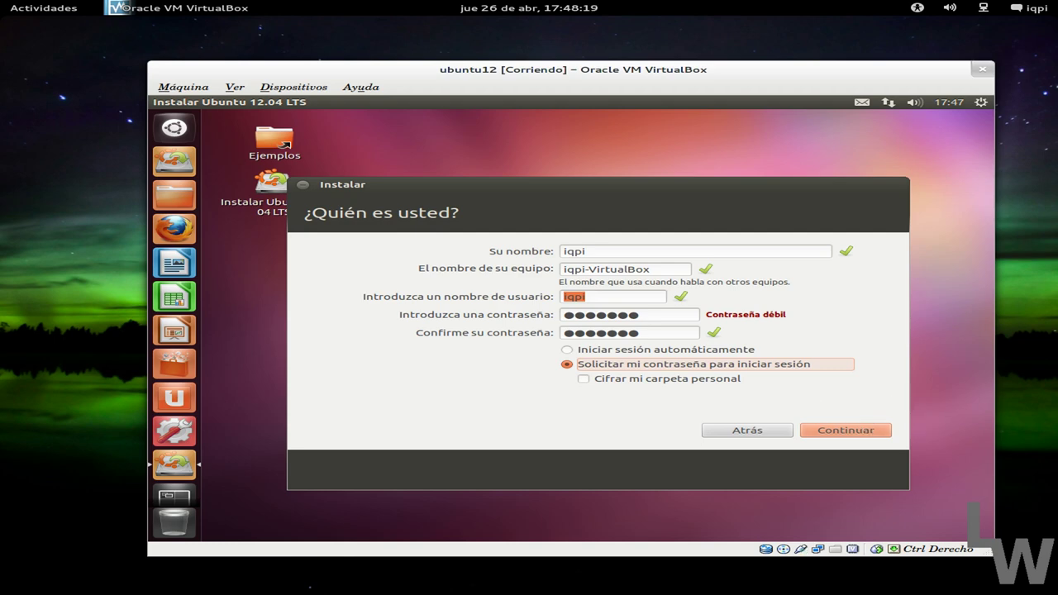
left_click(848, 431)
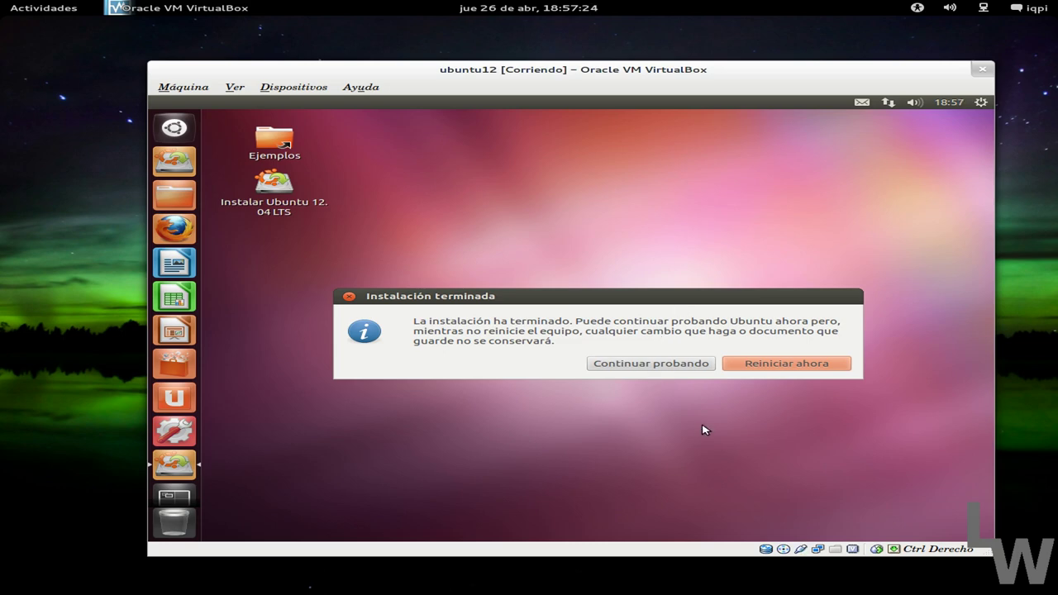
Restart the virtual machine after the finished installation and continue past the request to remove the installation media
left_click(799, 364)
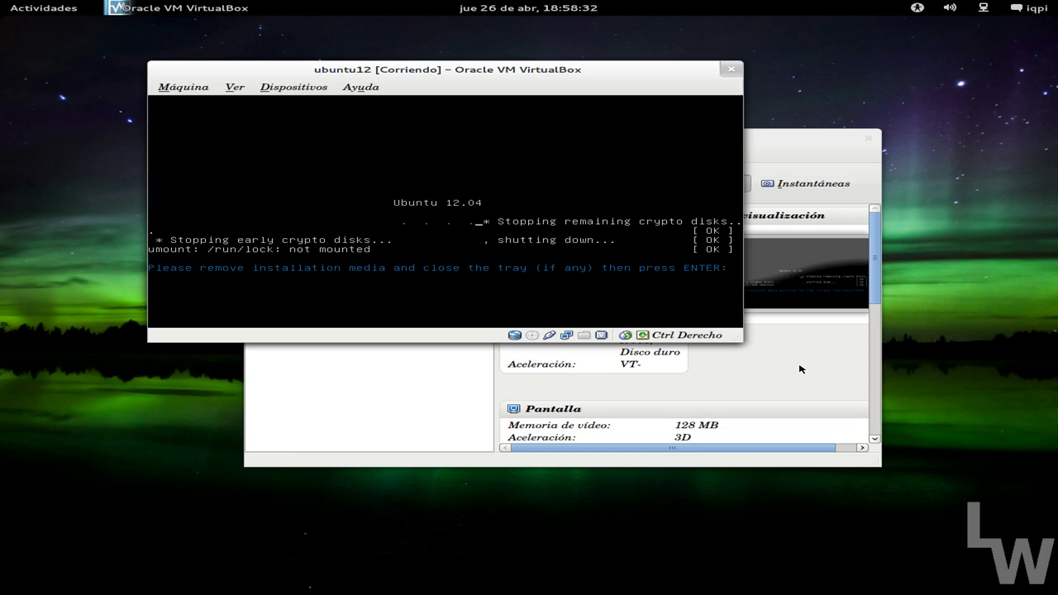
key("Return")
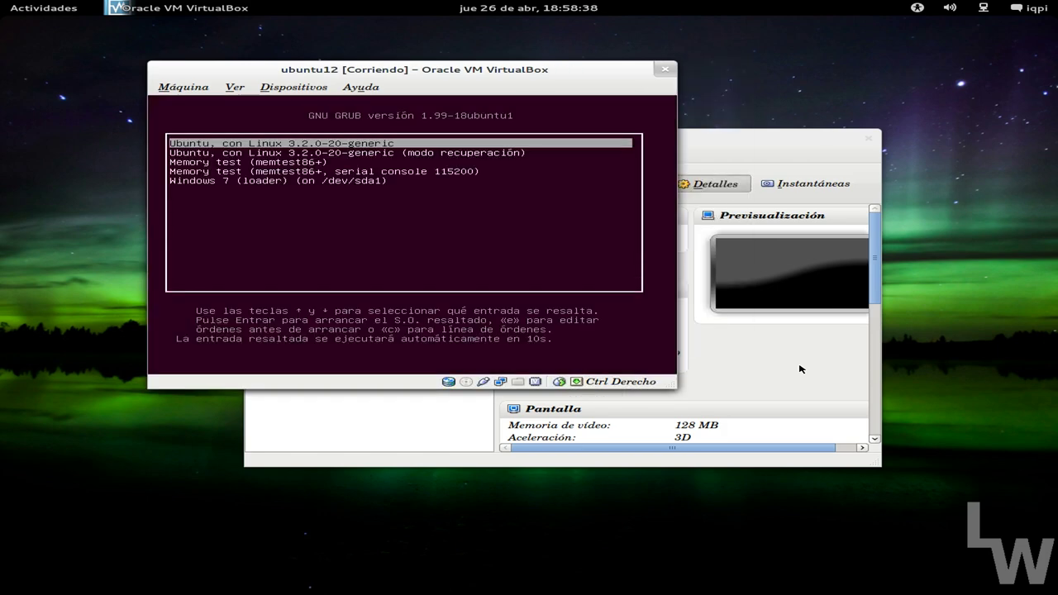
Look through the GRUB boot entries, from the Ubuntu recovery mode and memory tests down to the Windows 7 loader
key("Down")
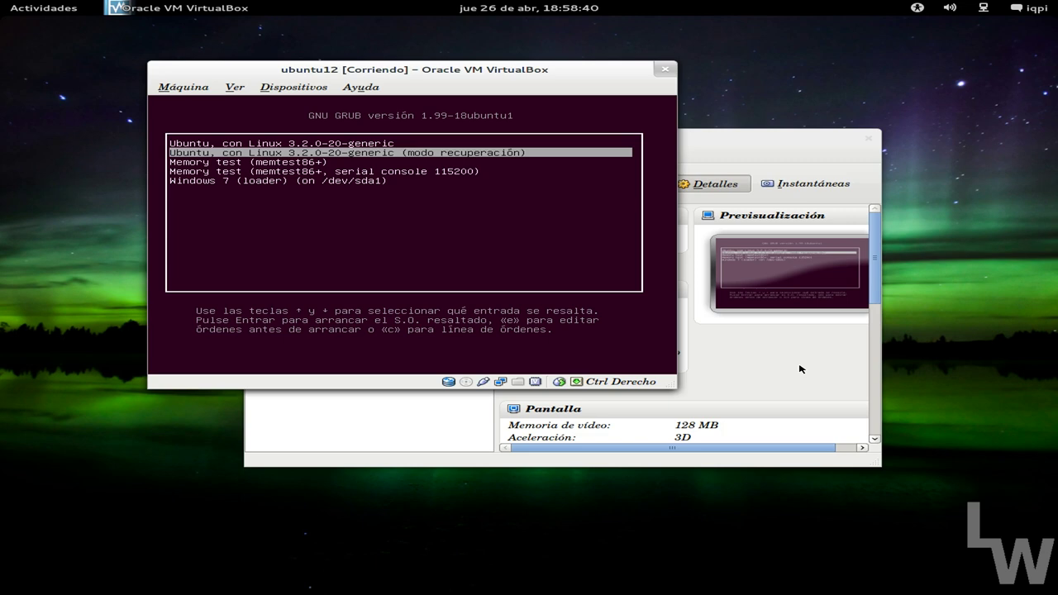
key("Down")
key("Down")
key("Up")
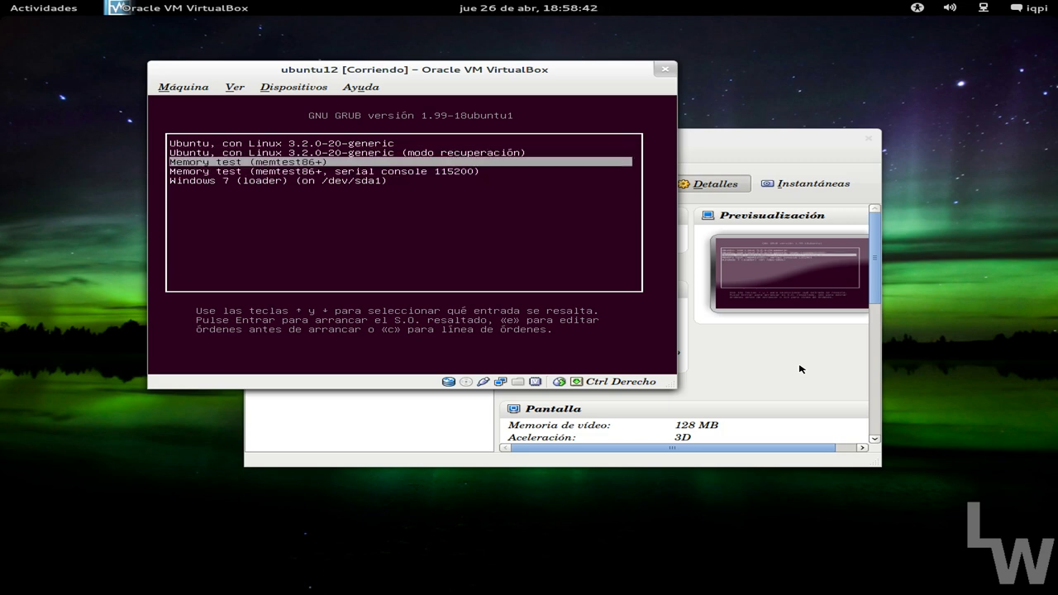
key("Up")
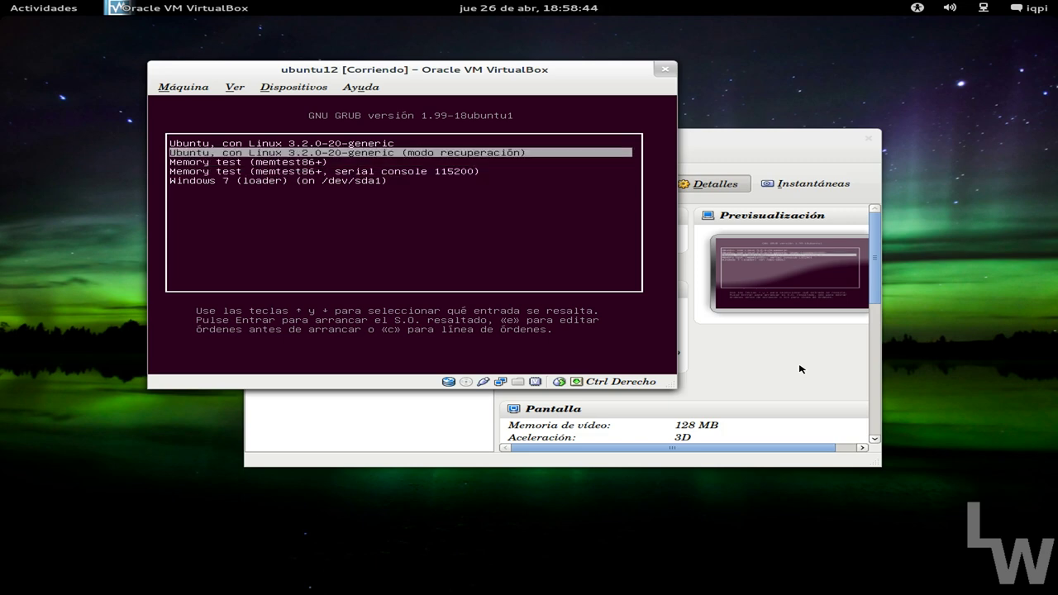
key("Up")
key("Down")
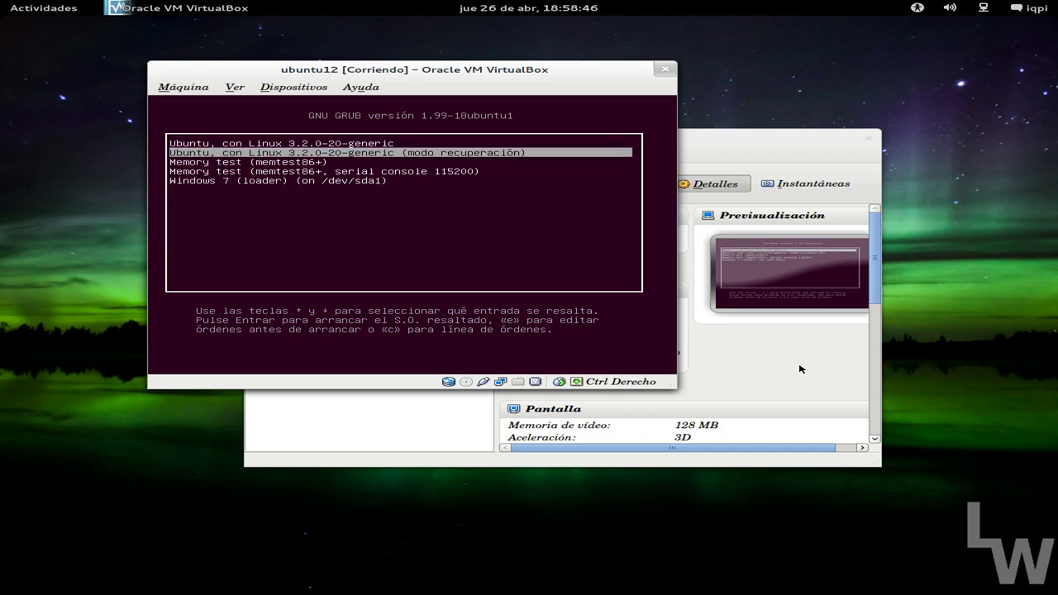
key("Down")
key("Down")
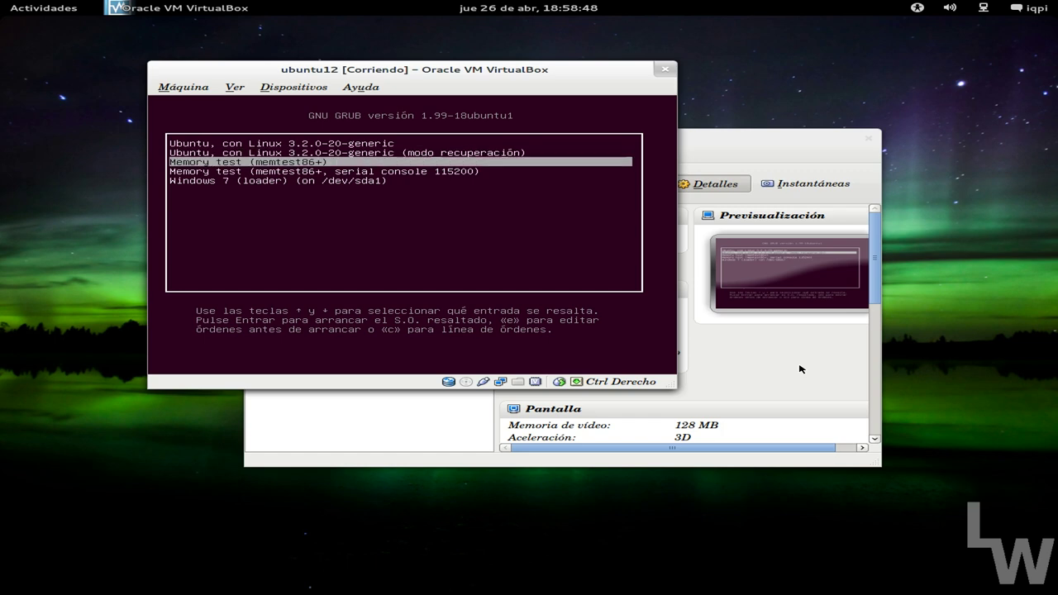
key("Up")
key("Down")
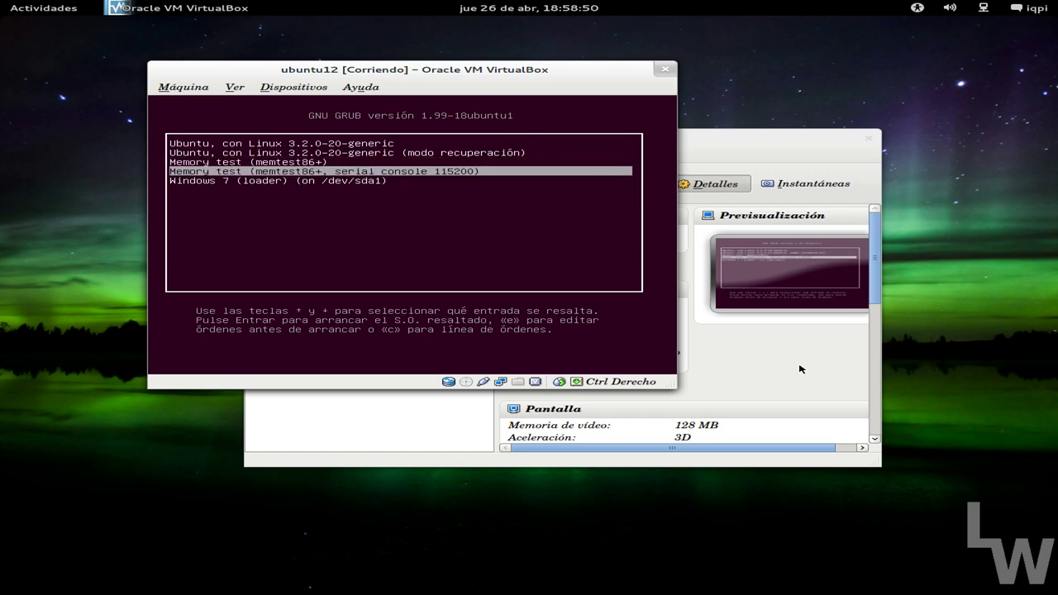
key("Down")
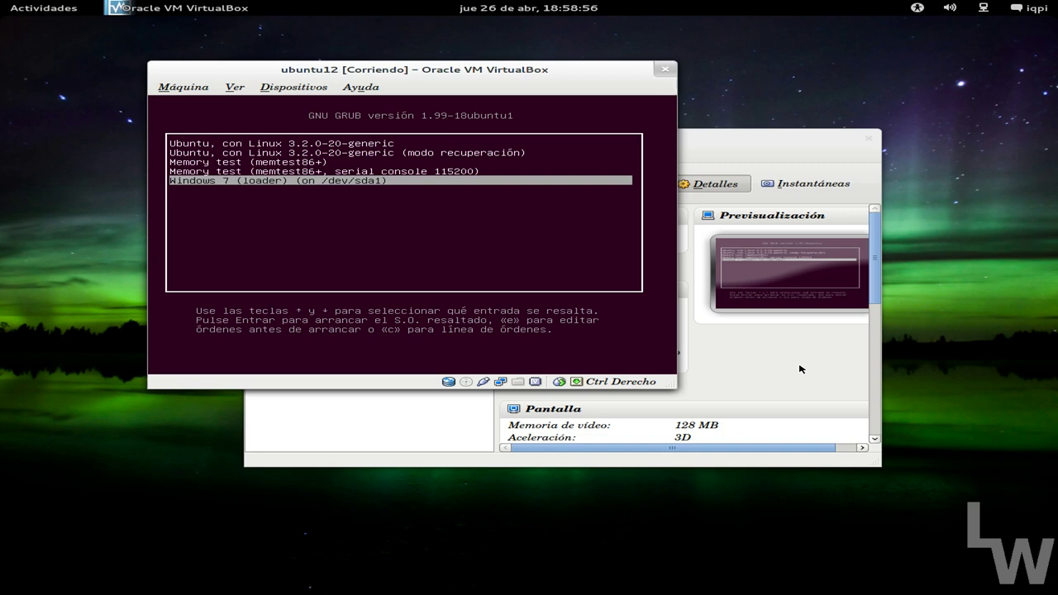
Boot the entry "Ubuntu, con Linux 3.2.0-20-generic" and log in with the account password
key("Up")
key("Up")
key("Up")
key("Up")
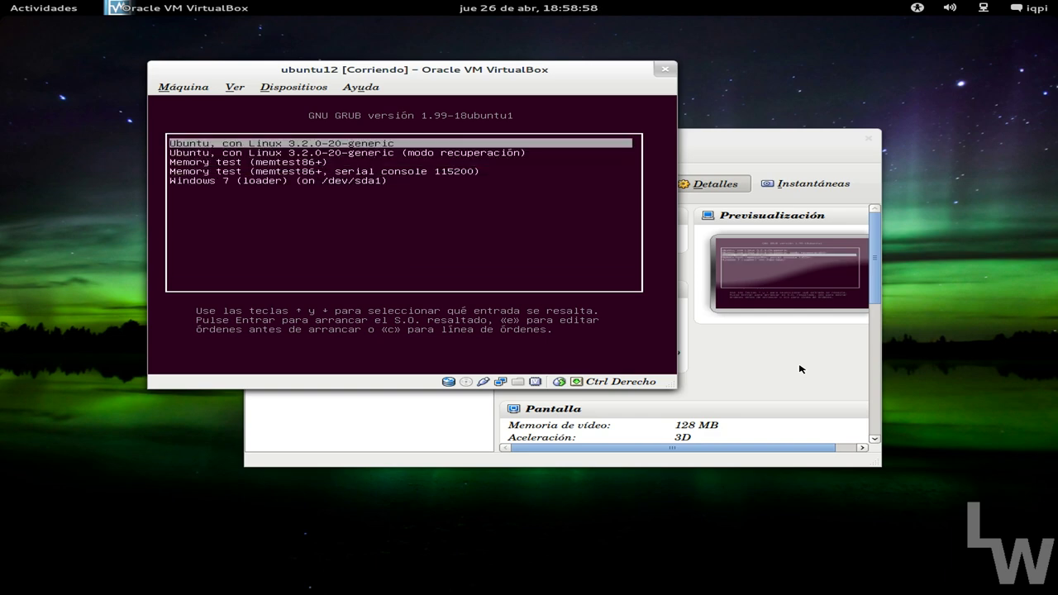
key("Return")
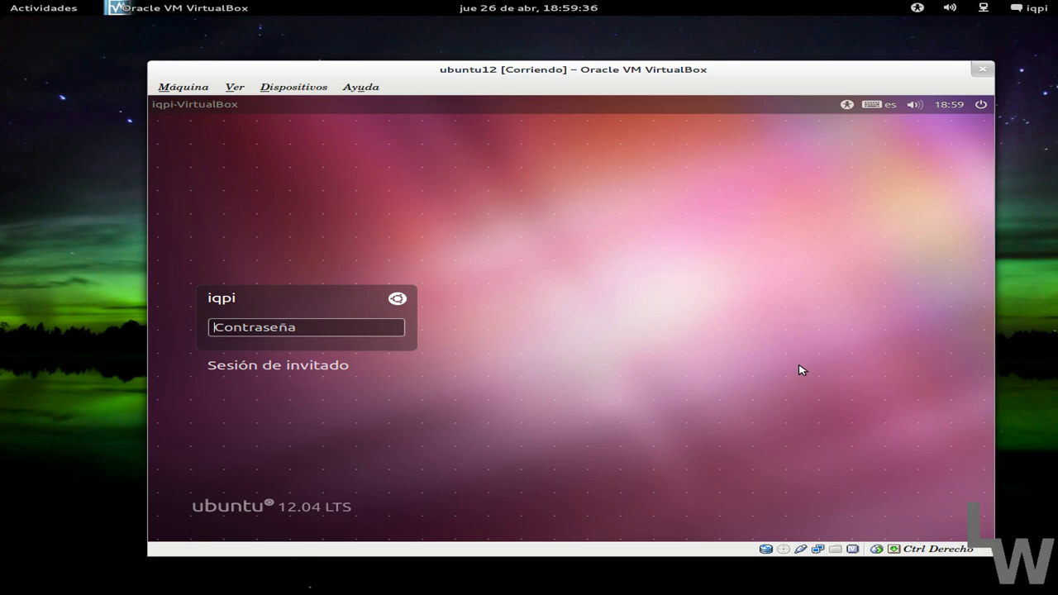
type("******")
key("Return")
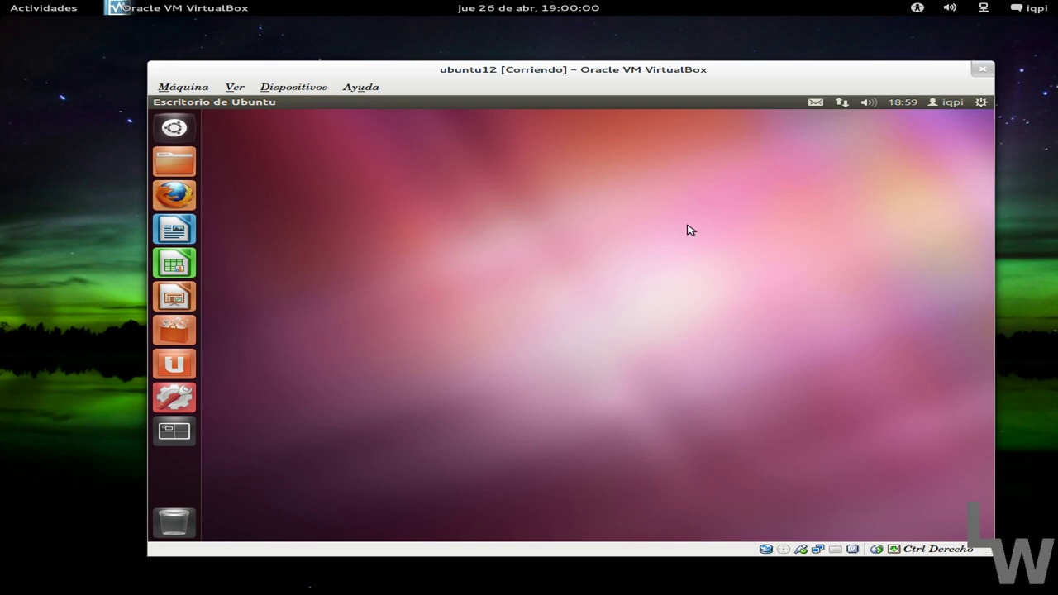
Restart the virtual machine from the Ubuntu desktop session
left_click(979, 103)
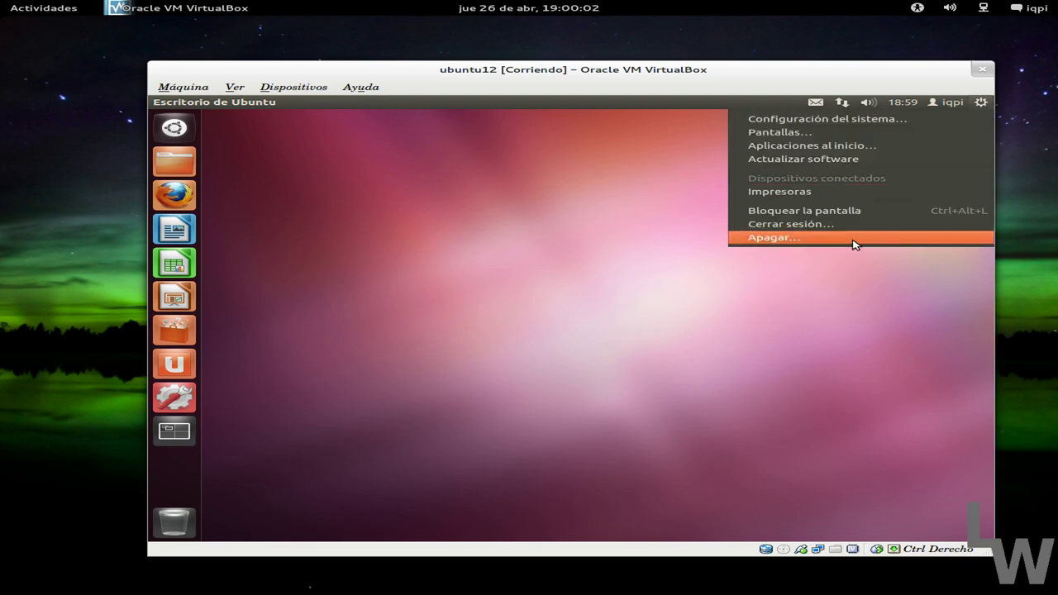
left_click(856, 244)
left_click(401, 362)
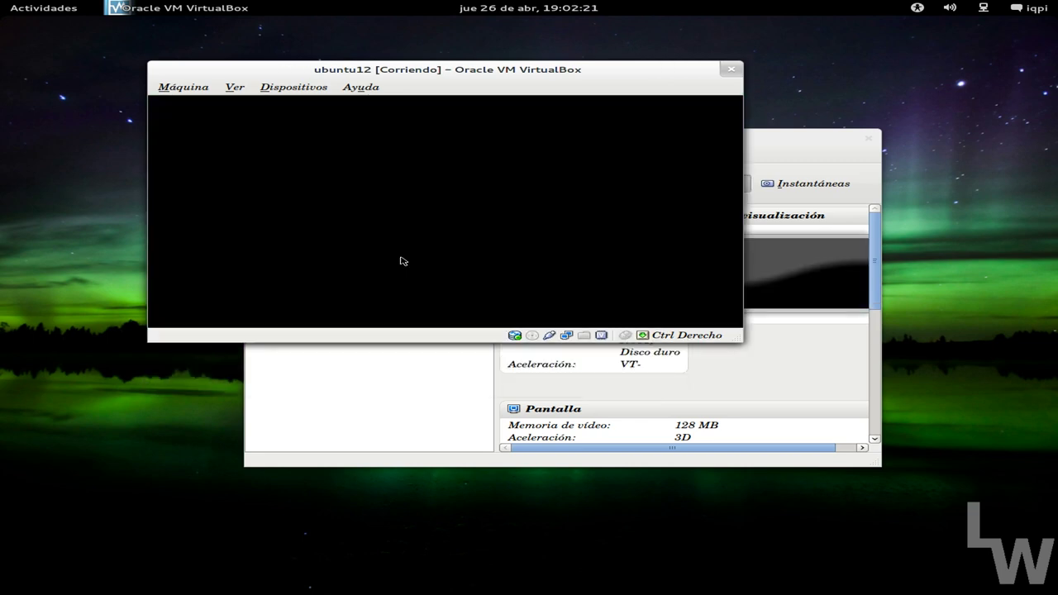
Boot the "Windows 7 (loader) (on /dev/sda1)" entry from the GRUB boot list
key("Down")
key("Down")
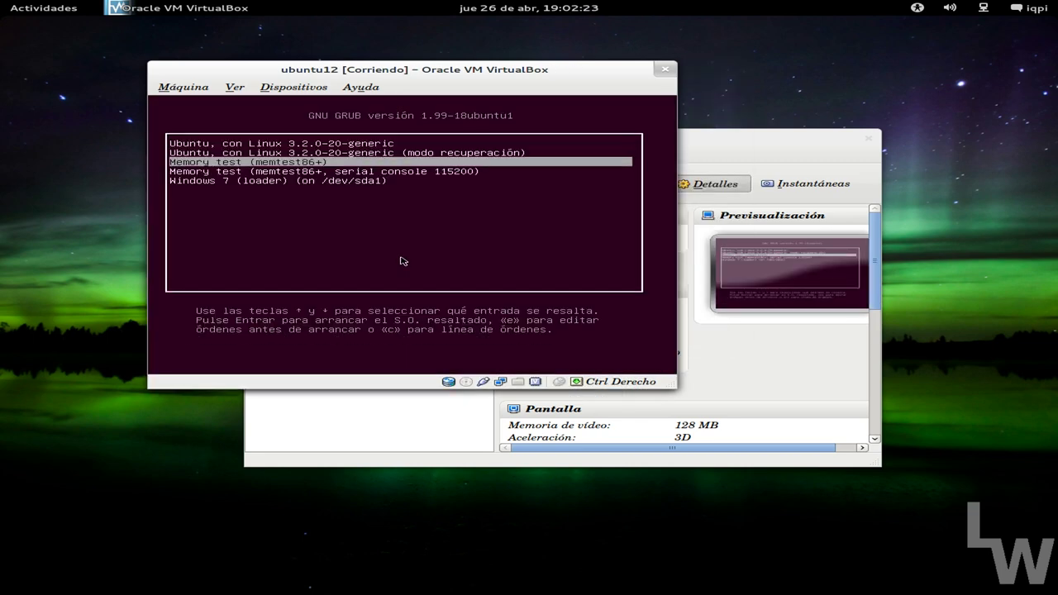
key("Down")
key("Down")
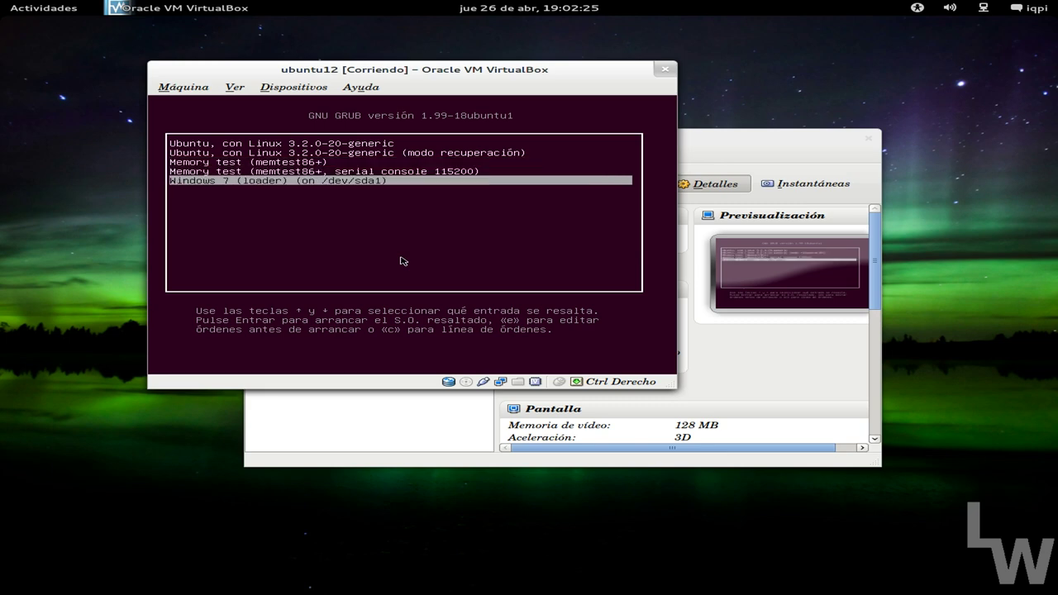
key("Return")
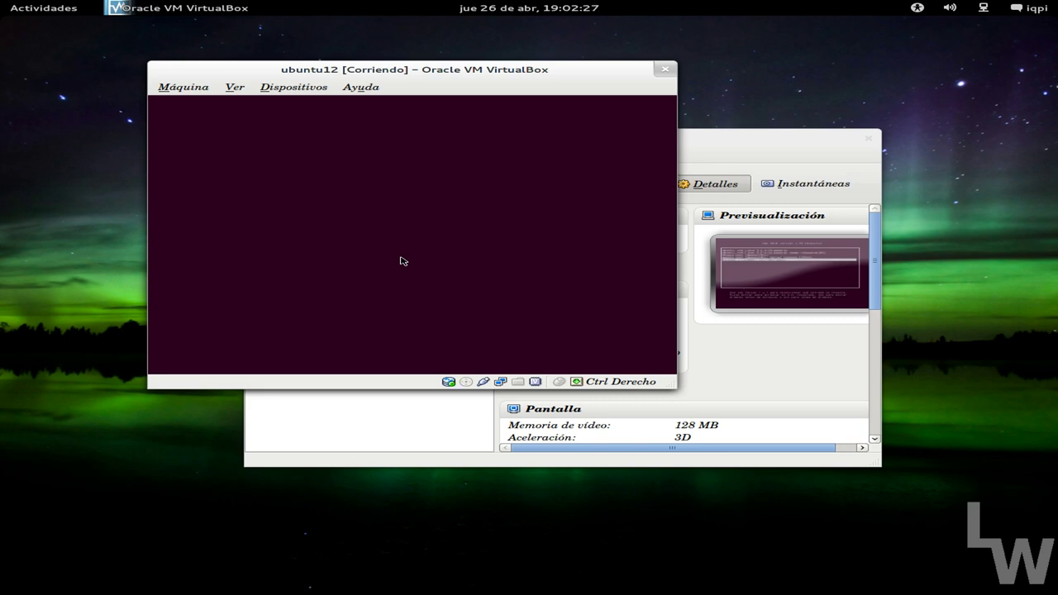